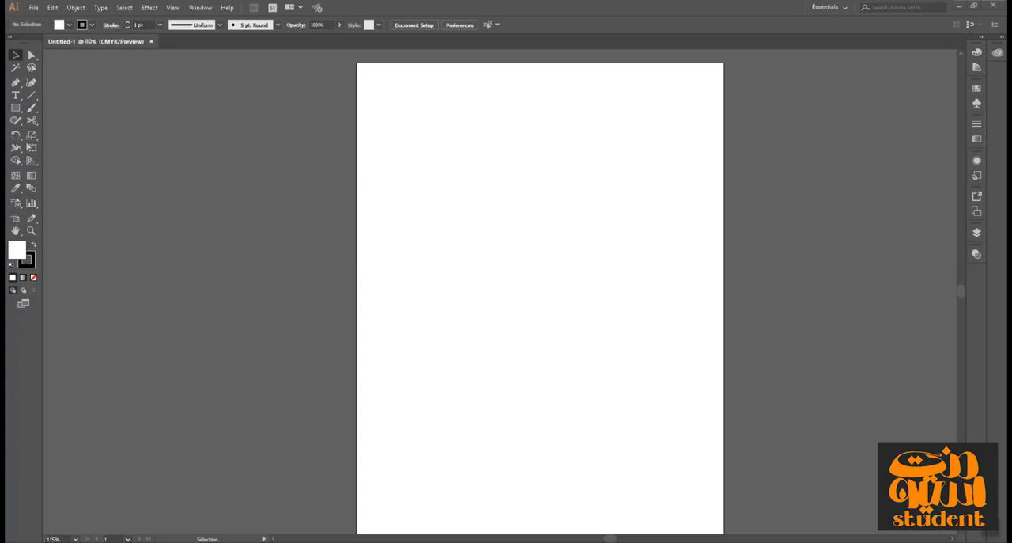
Draw a vertical line about 77 mm long in the upper-left part of the artboard.
left_click(31, 95)
left_click_drag(406, 199, 407, 330)
key("v")
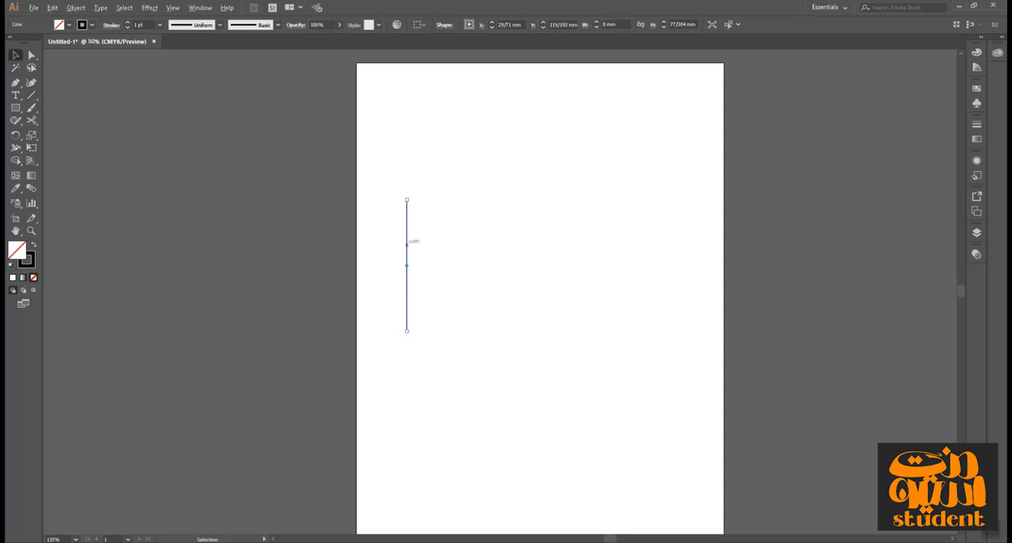
Duplicate the line repeatedly at even spacing into a row about 86 mm wide, and delete the whole row.
left_click_drag(407, 245, 412, 245)
key("ctrl+d")
key("ctrl+d")
key("ctrl+d")
key("ctrl+d")
key("ctrl+d")
key("ctrl+d")
key("ctrl+d")
key("ctrl+d")
key("ctrl+d")
key("ctrl+d")
key("ctrl+d")
key("ctrl+d")
key("ctrl+d")
key("ctrl+d")
key("ctrl+d")
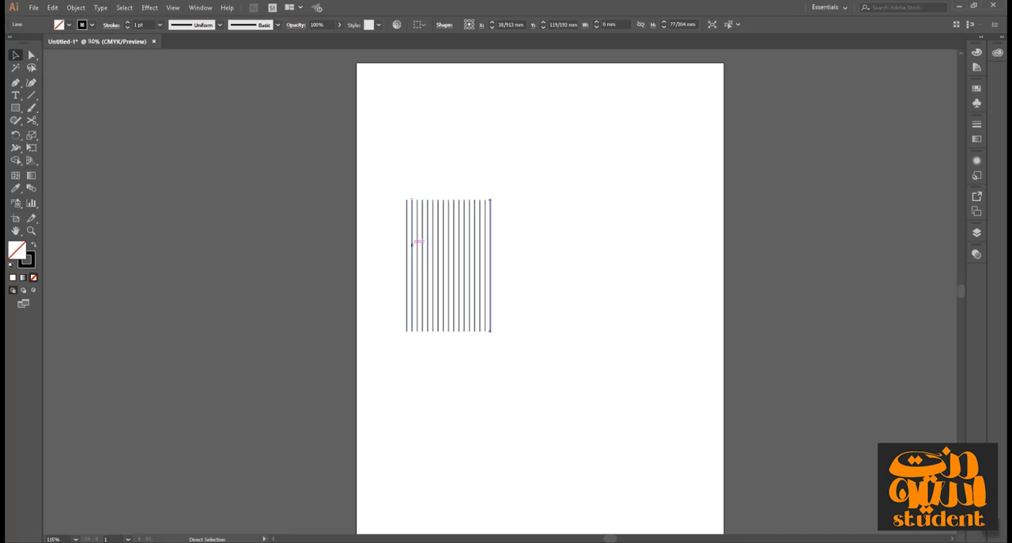
key("ctrl+d")
key("ctrl+d")
key("ctrl+d")
key("ctrl+d")
key("ctrl+d")
key("ctrl+d")
key("ctrl+d")
key("ctrl+d")
key("ctrl+d")
key("ctrl+d")
key("ctrl+d")
key("ctrl+d")
left_click_drag(641, 170, 356, 447)
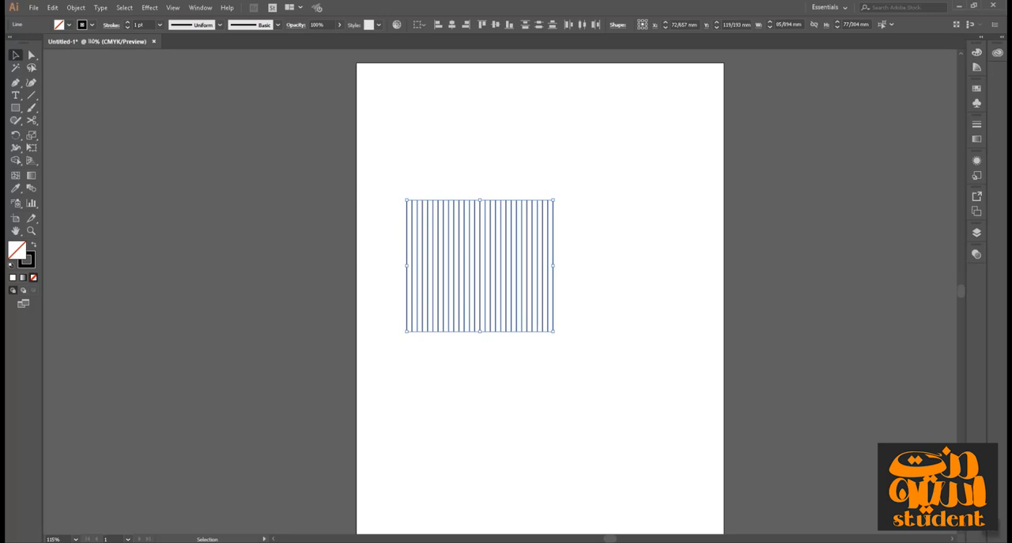
key("Delete")
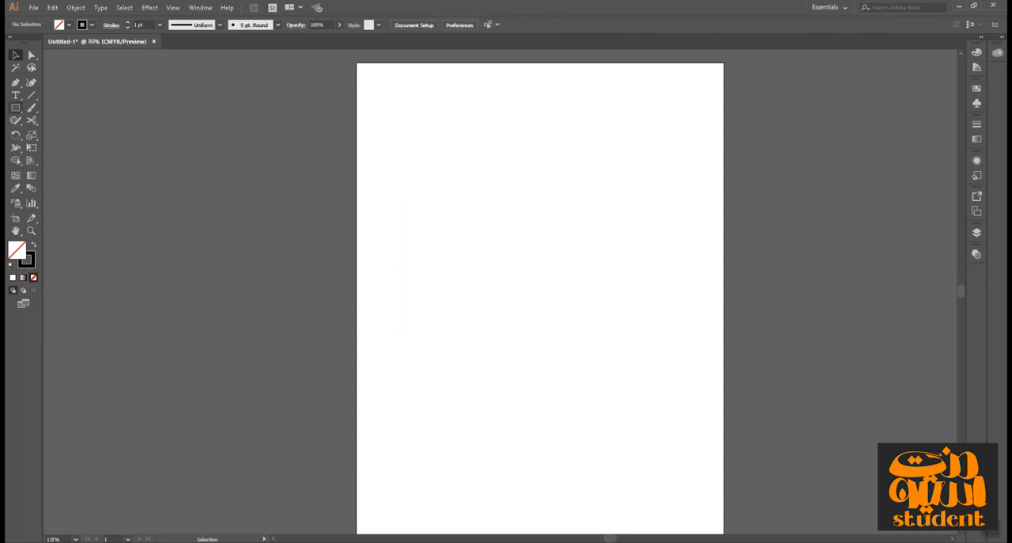
Draw a twisting series of repeated five-pointed stars about 216 mm wide with the Star tool, and delete them all.
left_click(15, 108)
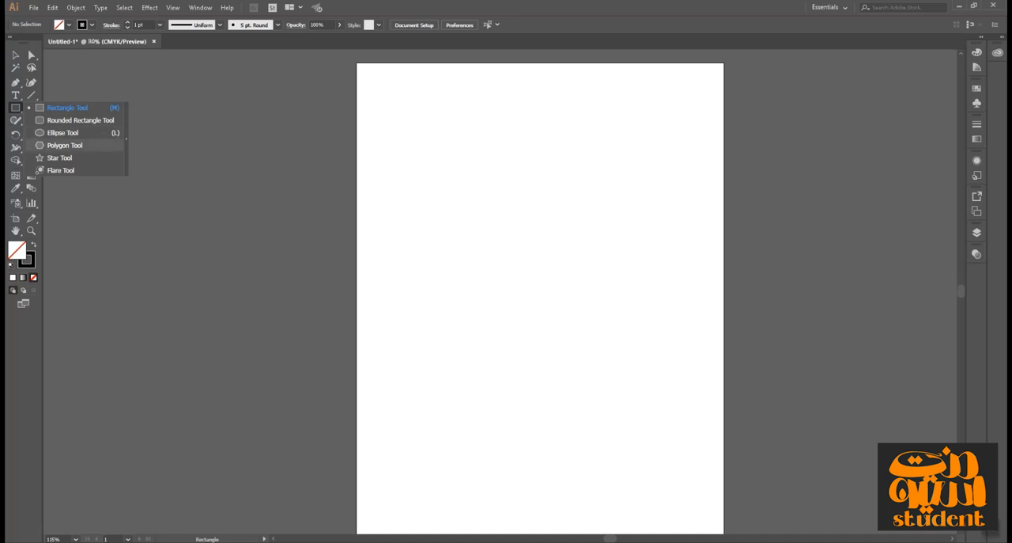
left_click(59, 157)
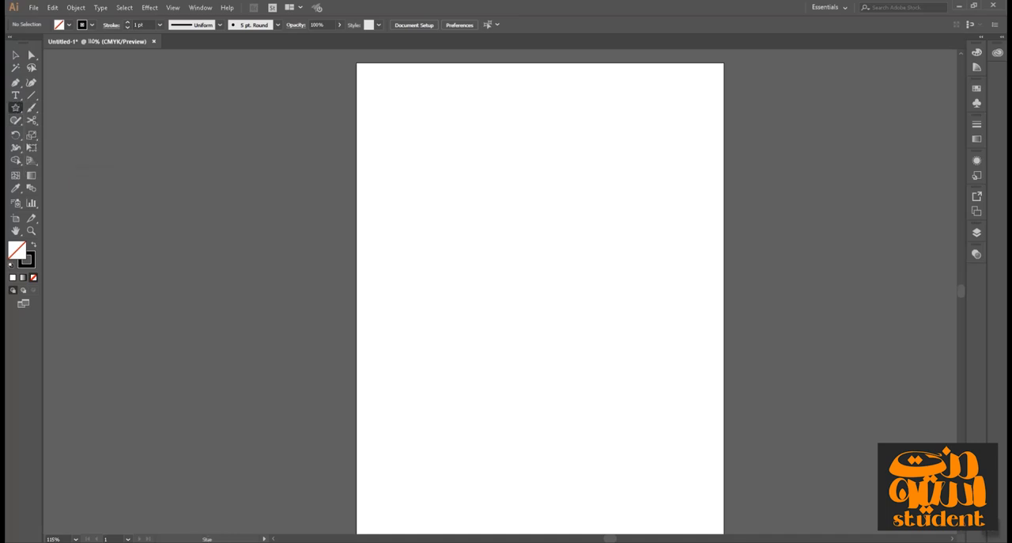
left_click_drag(539, 300, 426, 431)
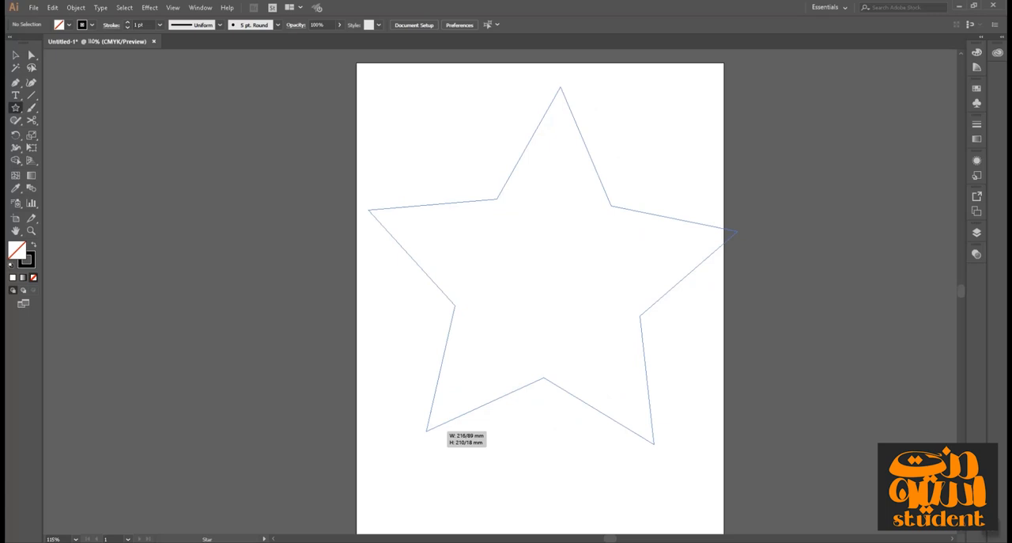
left_click_drag(426, 431, 549, 281)
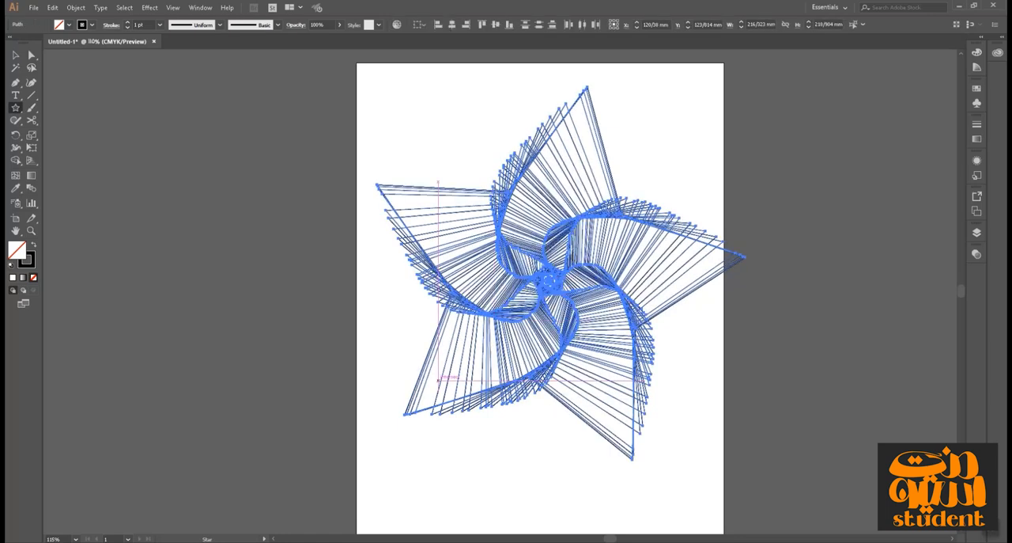
key("v")
key("ctrl+shift+a")
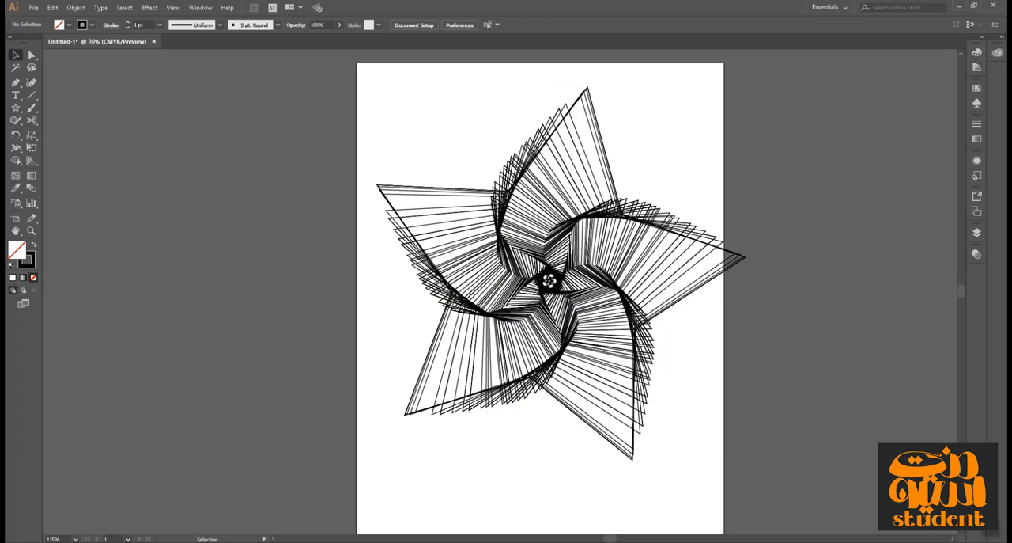
left_click_drag(249, 107, 728, 463)
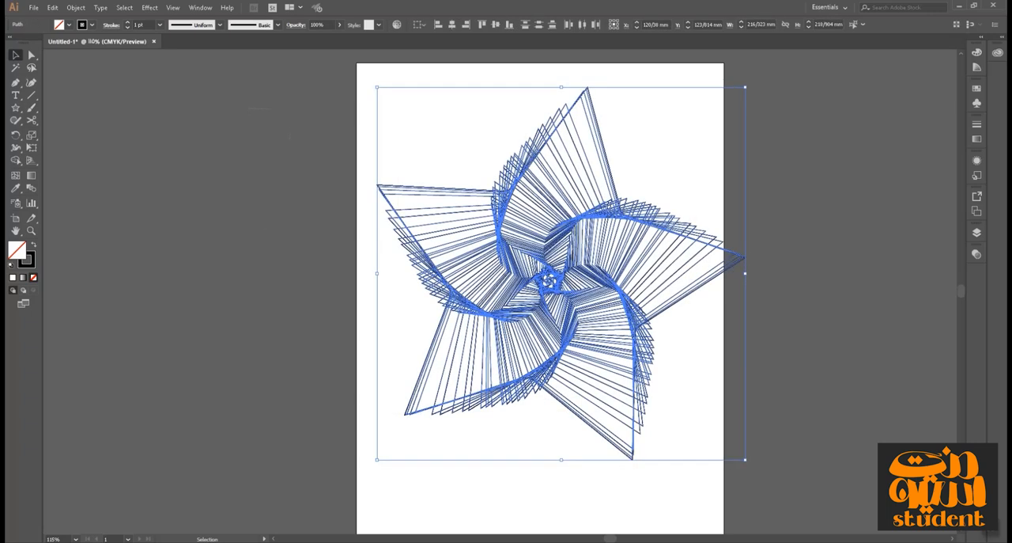
key("Delete")
Draw a diagonal trail of repeated equal-sized circles across the artboard's upper-left area with the Ellipse tool, and delete them all.
left_click_drag(15, 108, 59, 133)
mouse_move(498, 205)
left_mouse_down()
mouse_move(663, 352)
mouse_move(604, 347)
mouse_move(467, 236)
left_mouse_up()
key("shift+grave")
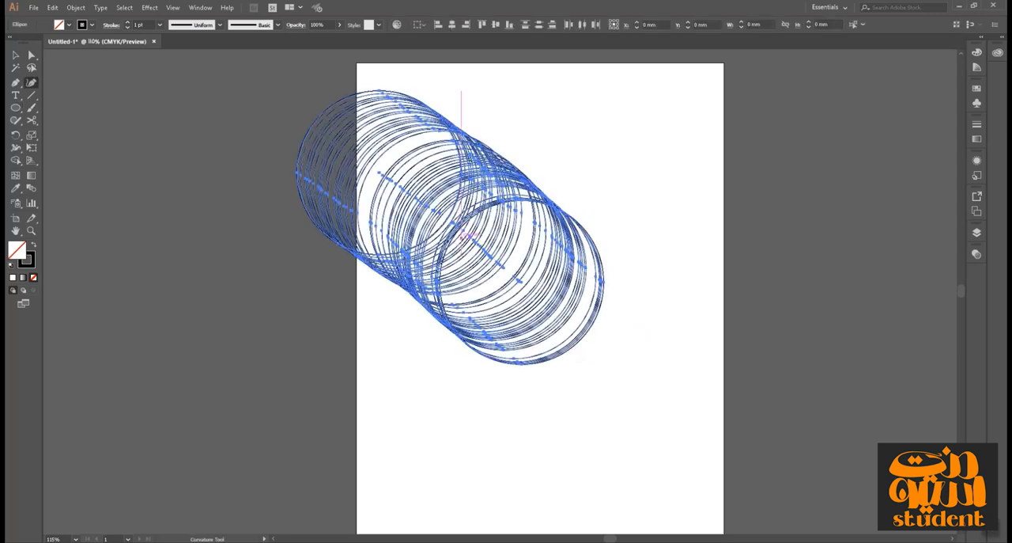
left_click(15, 55)
left_click(205, 174)
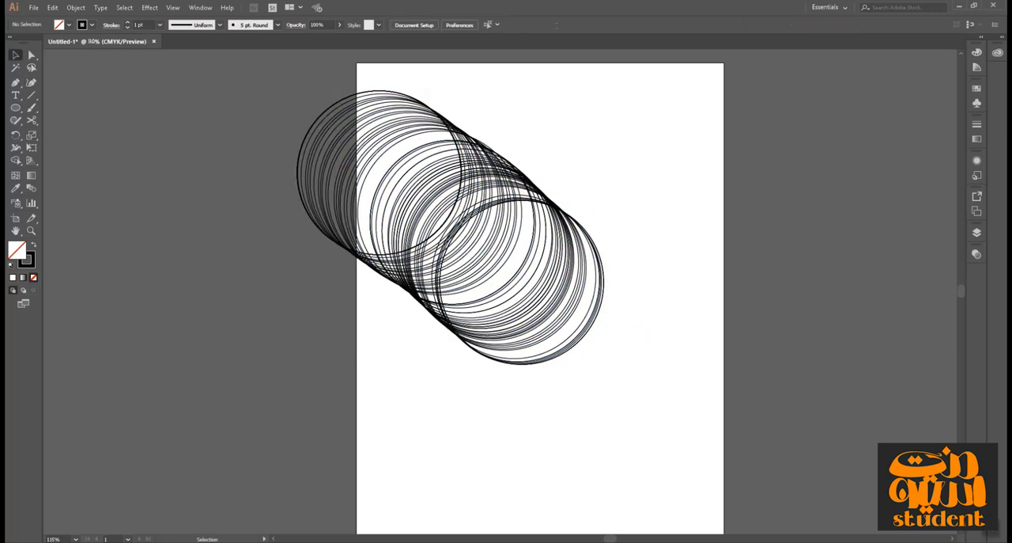
left_click_drag(652, 97, 357, 413)
key("Delete")
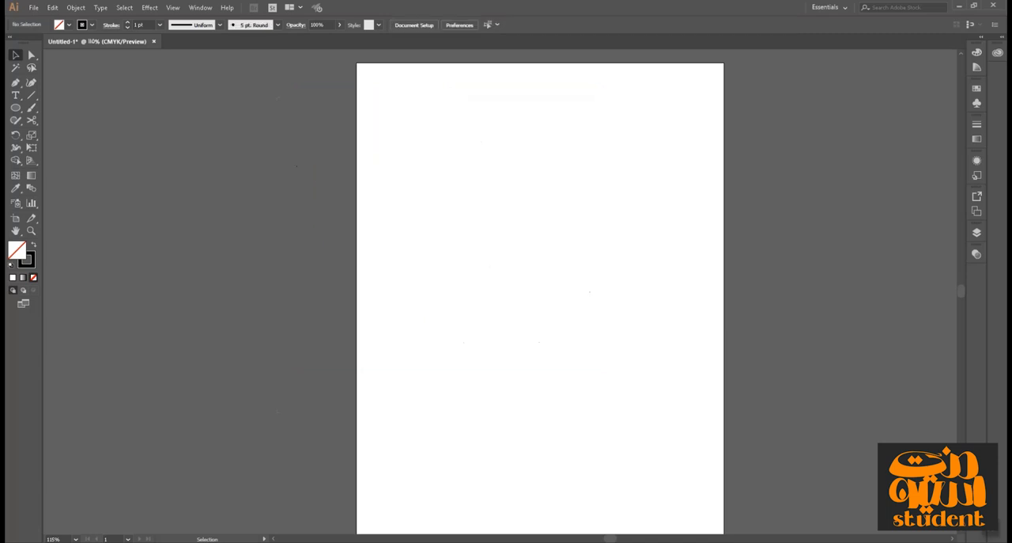
Draw many repeated ellipses of varying proportions fanning out from one common starting point, and delete them all.
key("l")
mouse_move(446, 196)
left_mouse_down()
mouse_move(672, 363)
mouse_move(676, 426)
mouse_move(676, 402)
mouse_move(638, 369)
mouse_move(576, 353)
mouse_move(512, 308)
mouse_move(491, 266)
mouse_move(477, 188)
mouse_move(479, 166)
mouse_move(620, 146)
mouse_move(720, 111)
mouse_move(719, 83)
mouse_move(577, 64)
mouse_move(393, 93)
mouse_move(341, 215)
mouse_move(448, 433)
mouse_move(584, 514)
mouse_move(750, 490)
mouse_move(716, 409)
mouse_move(732, 408)
mouse_move(585, 416)
mouse_move(576, 494)
mouse_move(357, 455)
mouse_move(373, 401)
mouse_move(487, 324)
mouse_move(749, 234)
mouse_move(783, 201)
mouse_move(695, 118)
mouse_move(676, 83)
mouse_move(625, 103)
left_mouse_up()
key("grave")
left_click(15, 55)
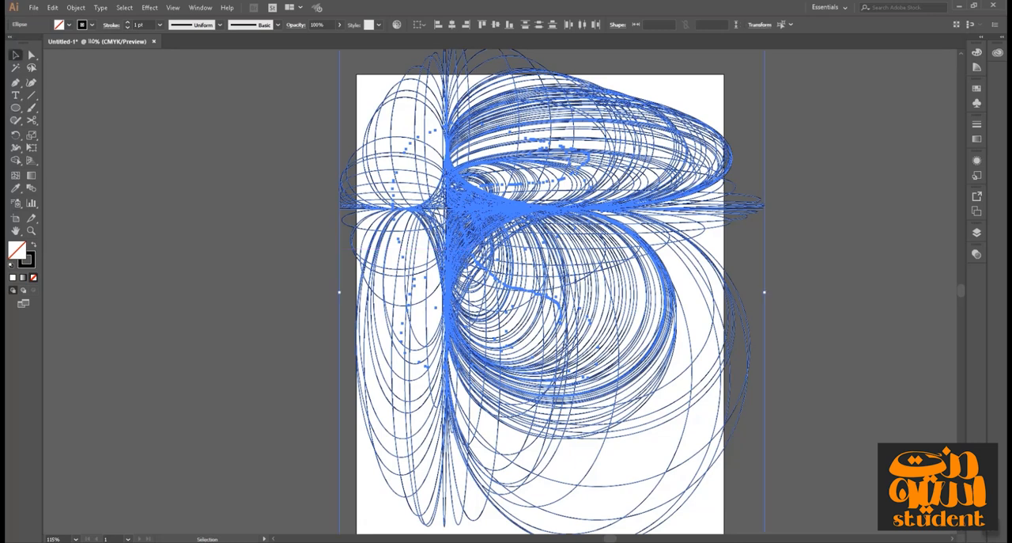
left_click(182, 143)
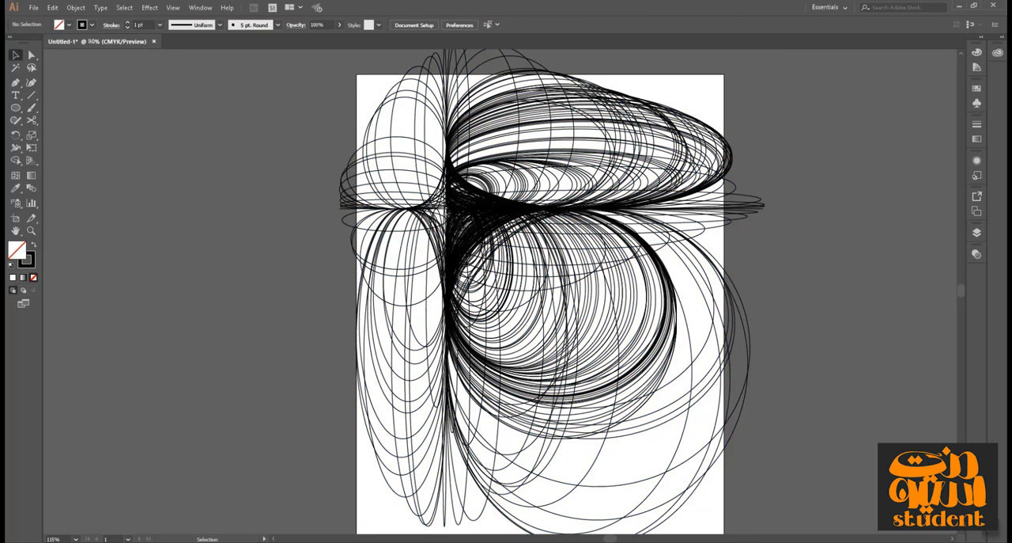
scroll(156, 154, "down", 1)
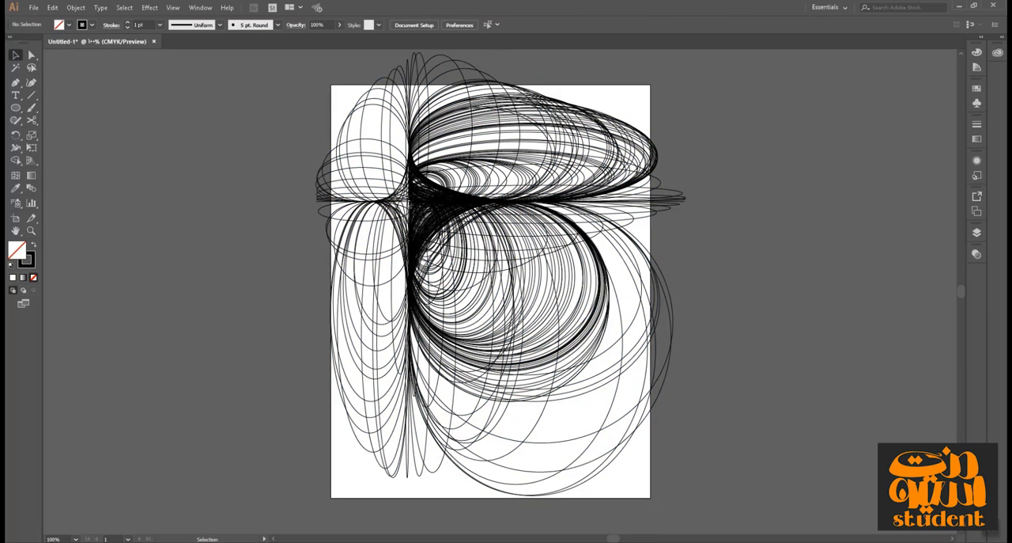
left_click_drag(222, 91, 719, 477)
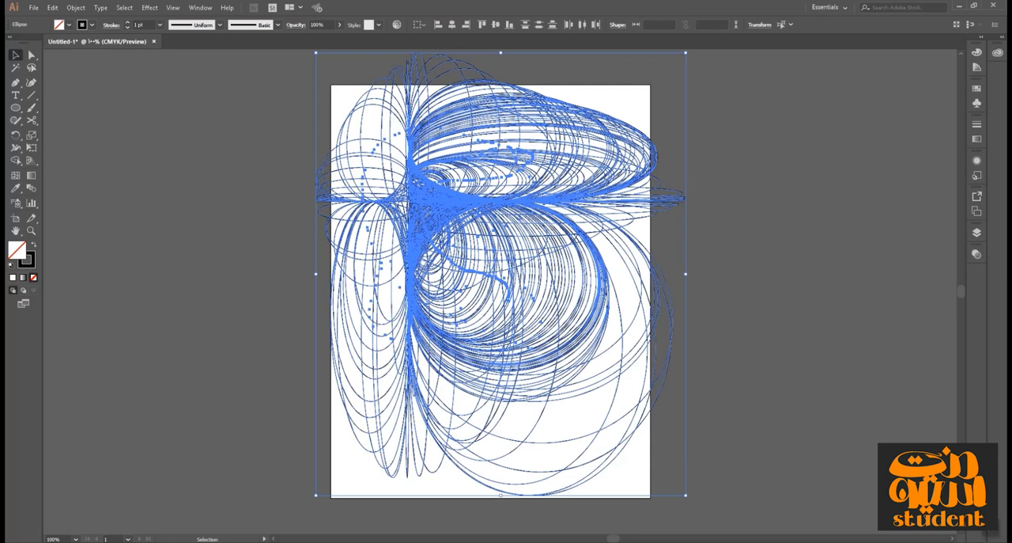
key("Delete")
Draw a twisting series of repeated concentric hexagons about 218 mm wide with the Polygon tool, and delete them all.
left_click(15, 108)
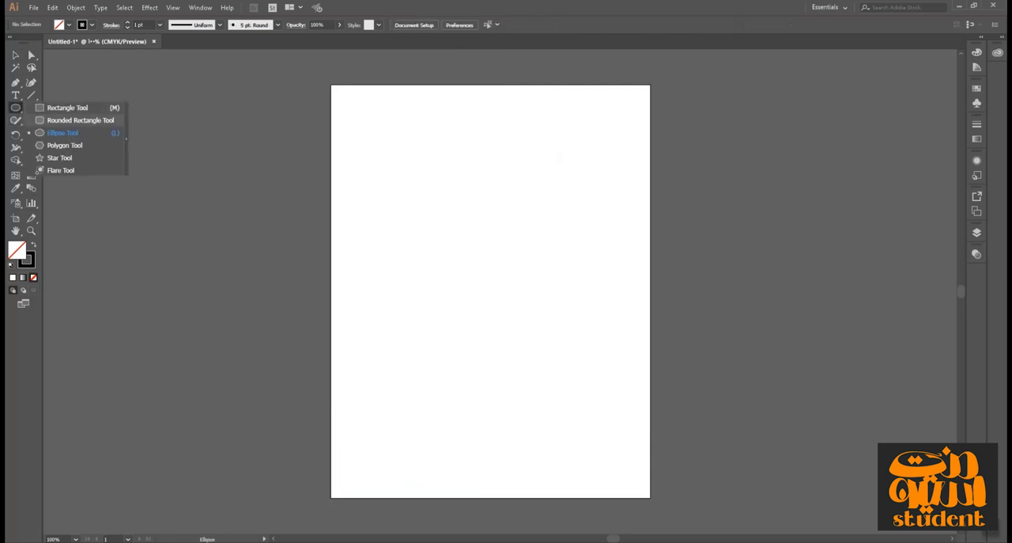
left_click(63, 144)
mouse_move(442, 192)
left_mouse_down()
mouse_move(491, 240)
mouse_move(506, 336)
mouse_move(487, 373)
mouse_move(569, 396)
mouse_move(516, 383)
mouse_move(514, 278)
mouse_move(440, 272)
mouse_move(522, 257)
left_mouse_up()
key("asciitilde")
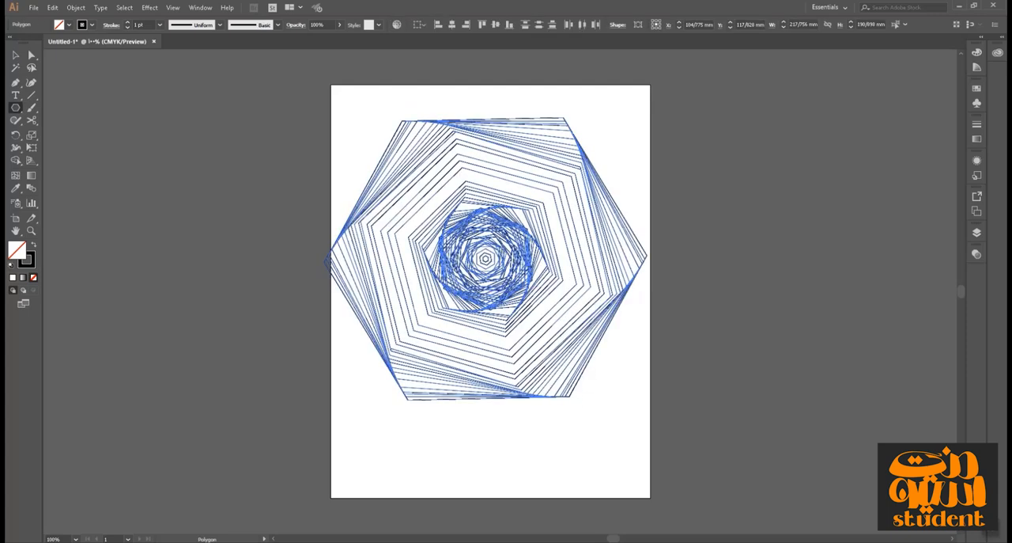
key("v")
key("ctrl+shift+a")
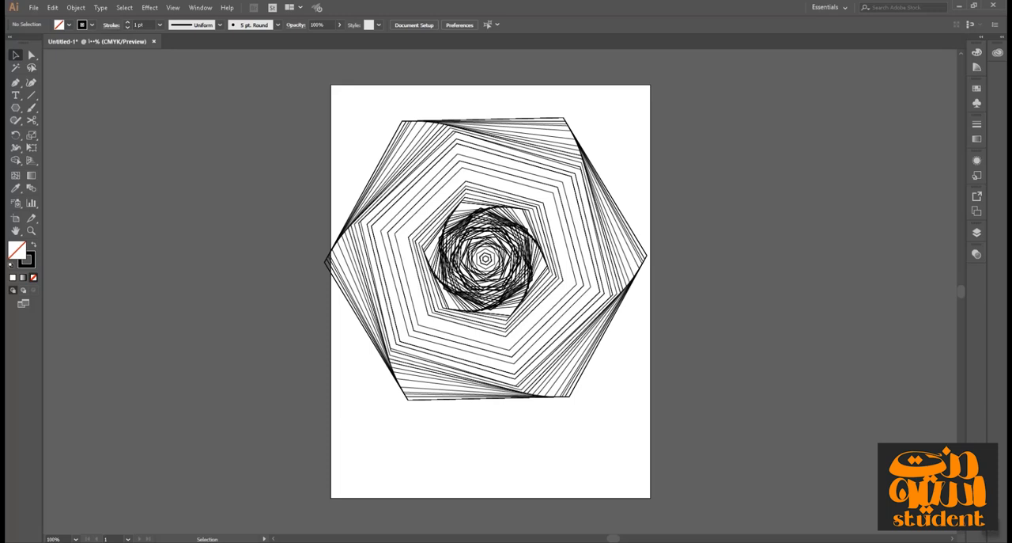
left_click_drag(233, 135, 624, 407)
key("Delete")
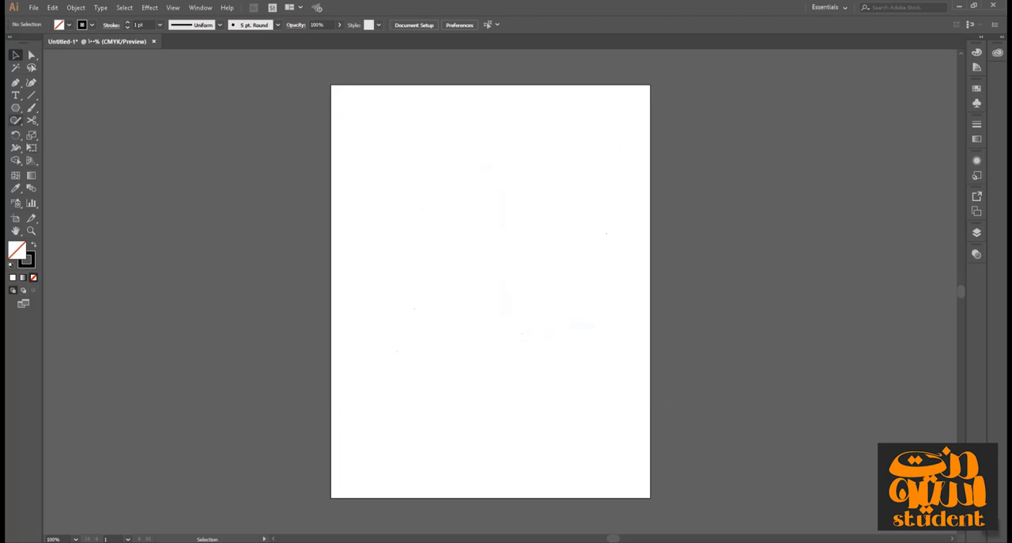
Draw a series of repeated nested rectangles sharing one upper-left corner in the middle of the artboard.
left_click(15, 107)
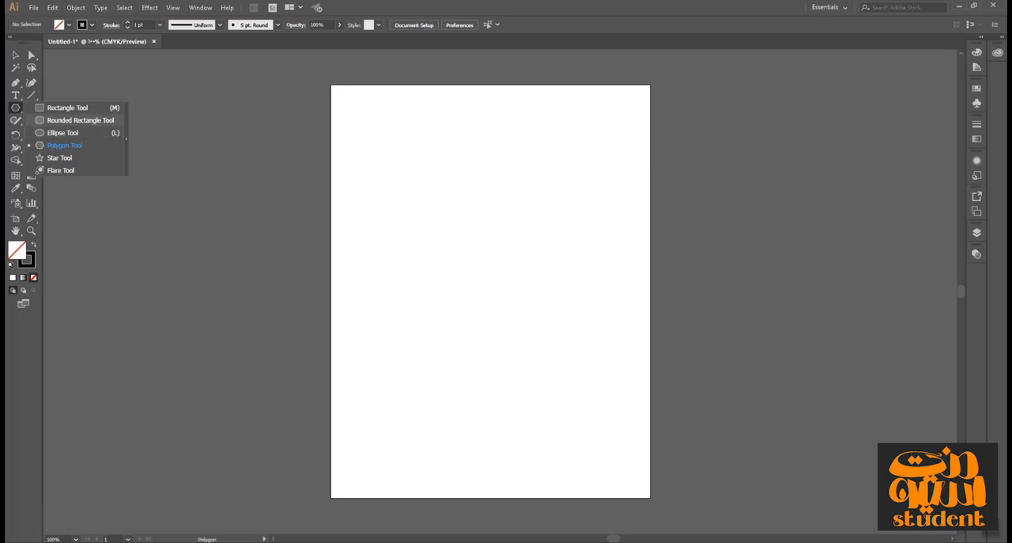
left_click(67, 106)
mouse_move(425, 197)
left_mouse_down()
mouse_move(620, 371)
mouse_move(471, 221)
mouse_move(426, 202)
left_mouse_up()
key("asciitilde")
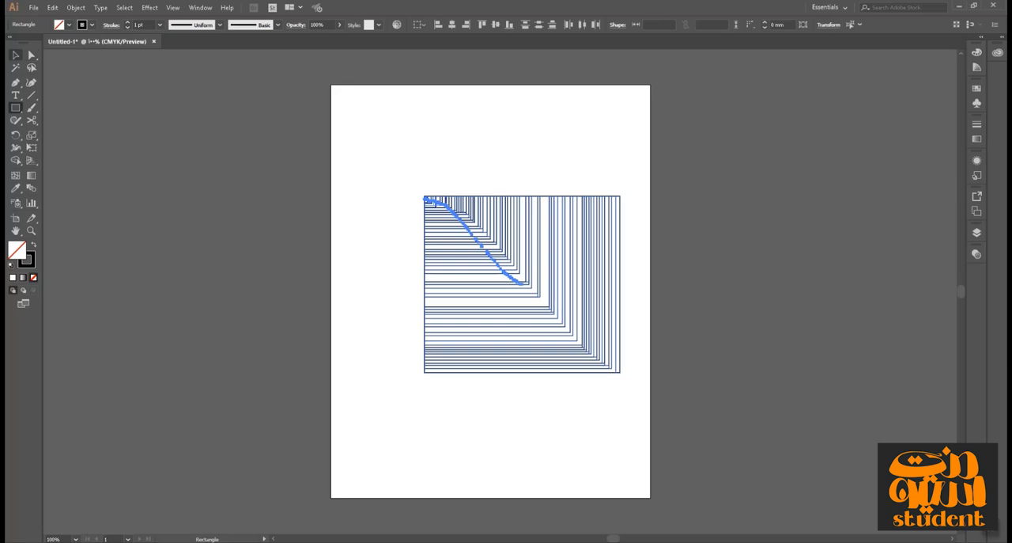
left_click(16, 56)
left_click(237, 142)
Set the stroke weight of all the nested rectangles to 0.5 pt.
left_click_drag(335, 163, 625, 396)
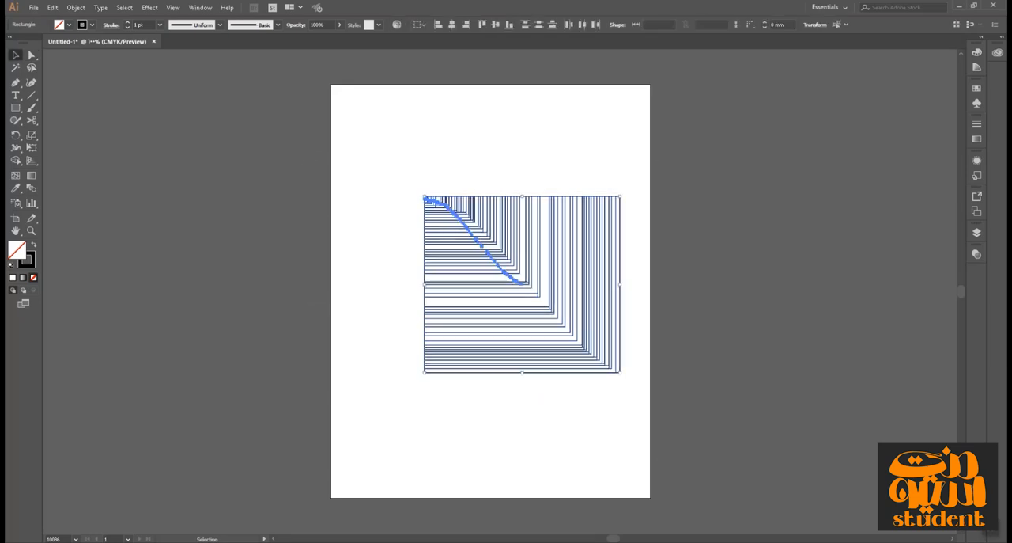
left_click(160, 24)
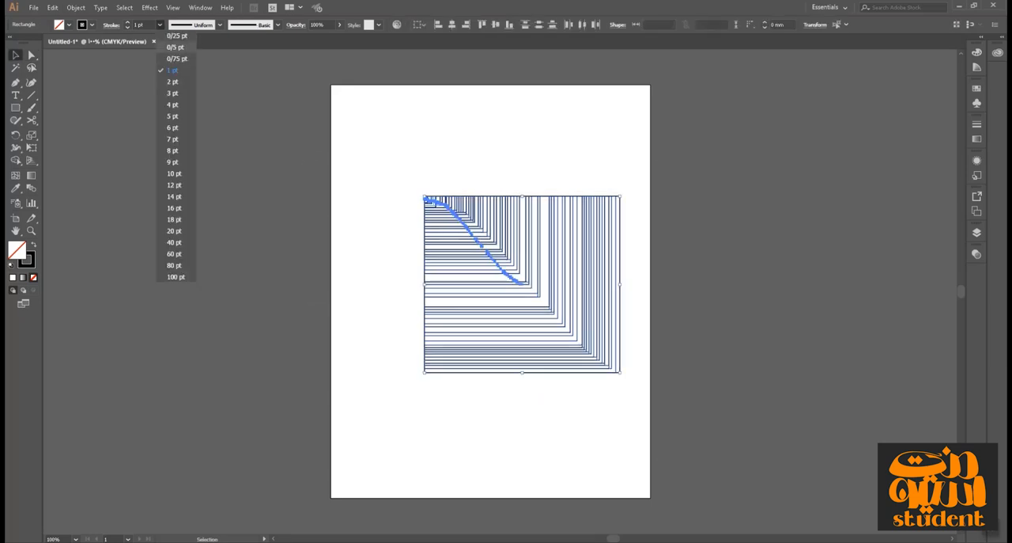
left_click(176, 47)
left_click(261, 197)
Try moving one rectangle out of the nested set, undo the move, and delete all the rectangles.
left_click_drag(611, 265, 718, 237)
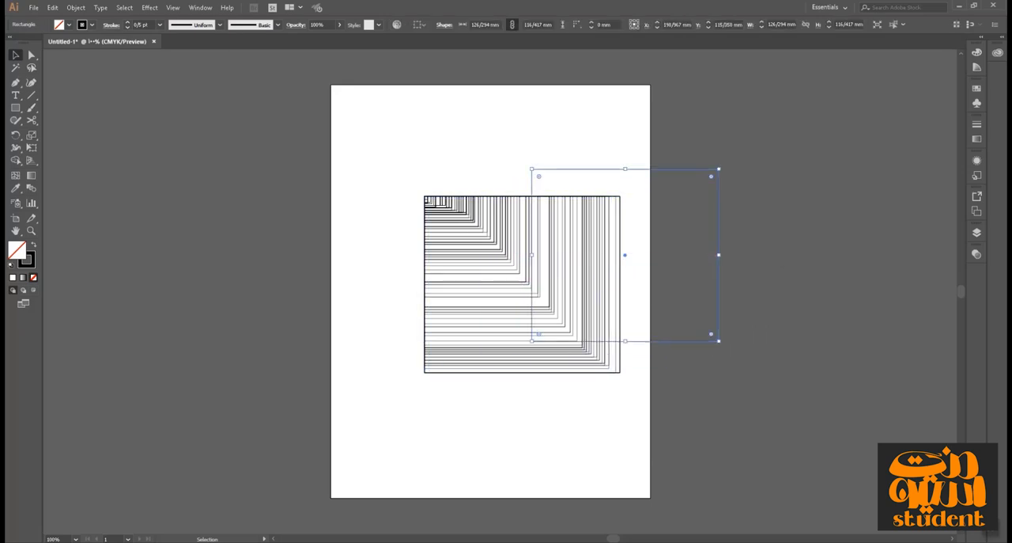
key("ctrl+z")
left_click_drag(802, 123, 317, 323)
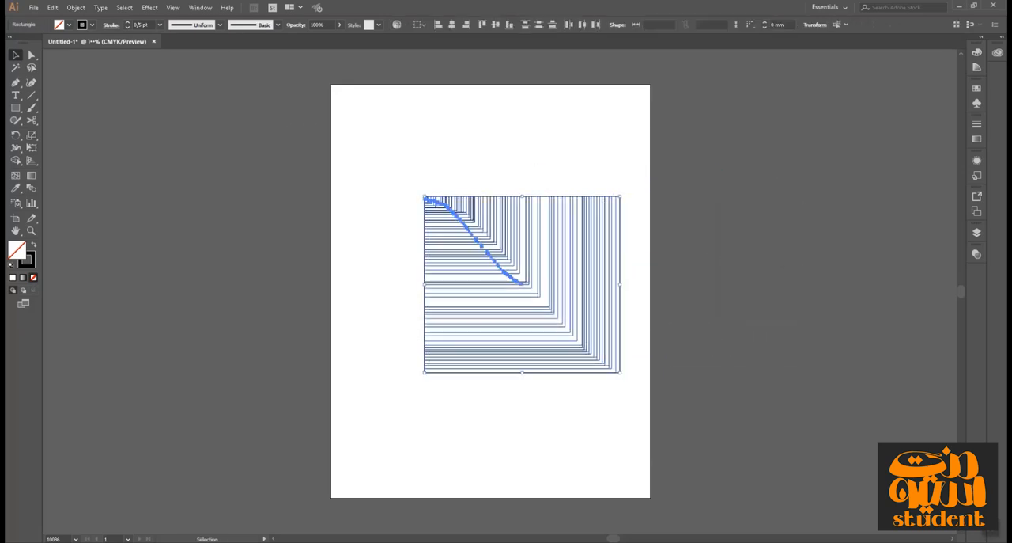
key("Delete")
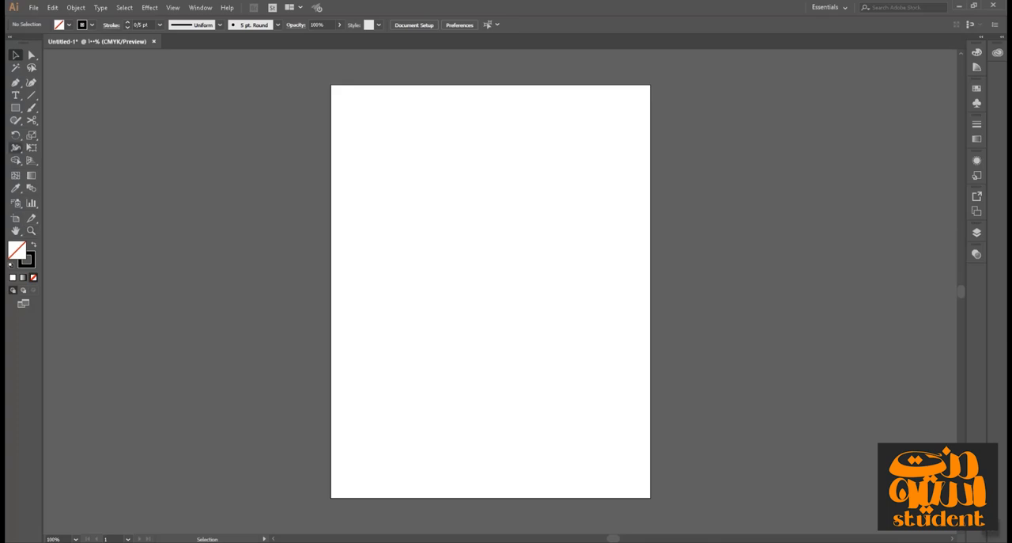
Draw a row of repeated vertical lines about 155 mm wide with the Line Segment tool, and undo it.
left_click(31, 95)
mouse_move(401, 212)
left_mouse_down()
mouse_move(408, 285)
mouse_move(390, 407)
mouse_move(633, 409)
left_mouse_up()
left_click(15, 56)
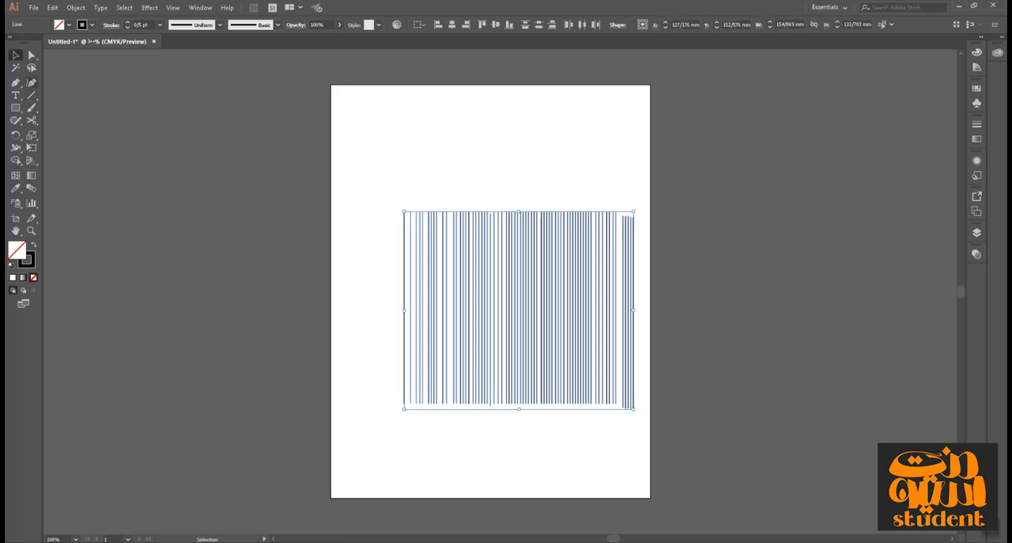
left_click(142, 182)
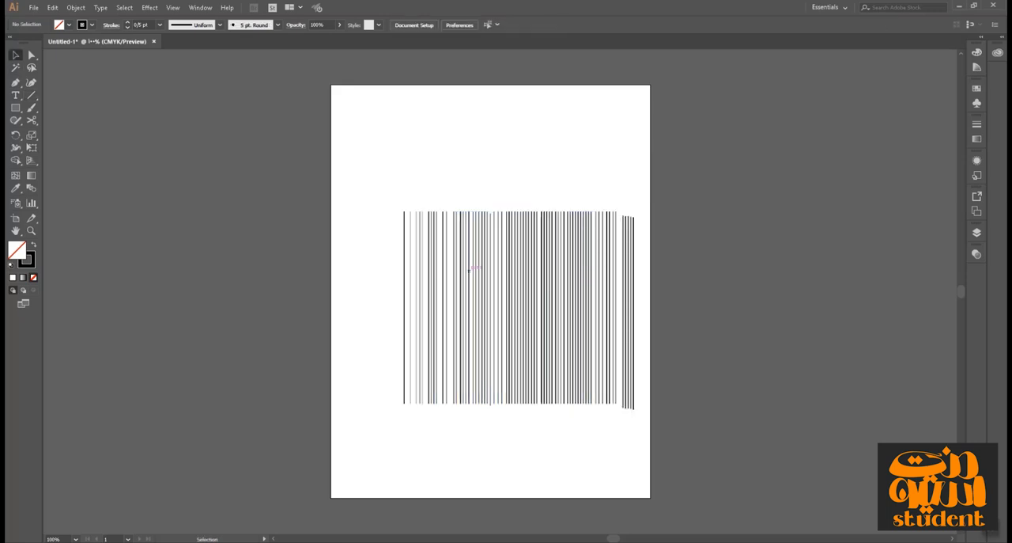
key("ctrl+z")
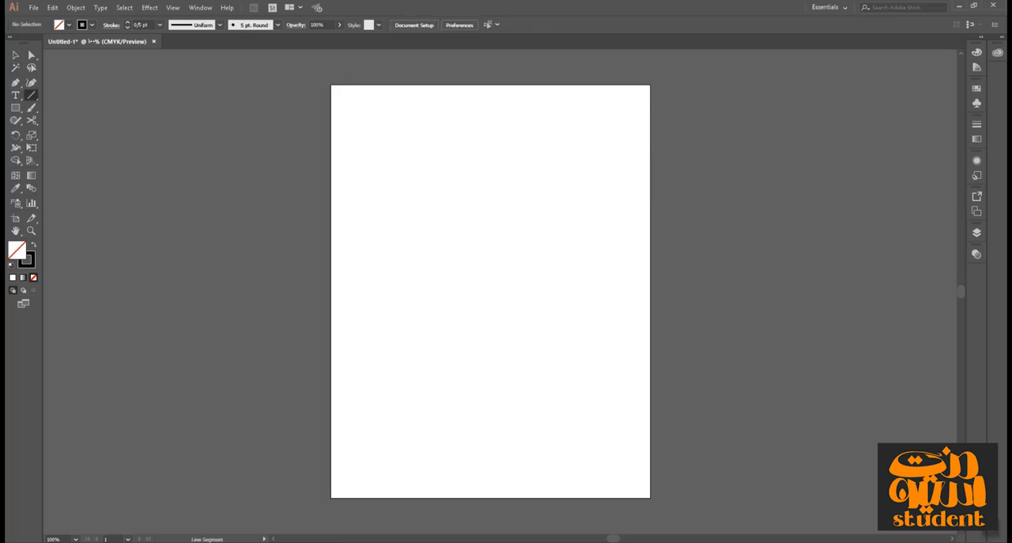
Draw a dense freeform trail of repeated vertical lines about 255 mm wide and 273 mm high, and delete them all.
mouse_move(406, 186)
left_mouse_down()
mouse_move(403, 387)
mouse_move(595, 379)
mouse_move(378, 365)
mouse_move(593, 380)
mouse_move(578, 421)
mouse_move(534, 477)
mouse_move(402, 405)
mouse_move(470, 312)
mouse_move(516, 487)
mouse_move(567, 477)
mouse_move(354, 431)
mouse_move(622, 327)
mouse_move(342, 313)
left_mouse_up()
key("shift+grave")
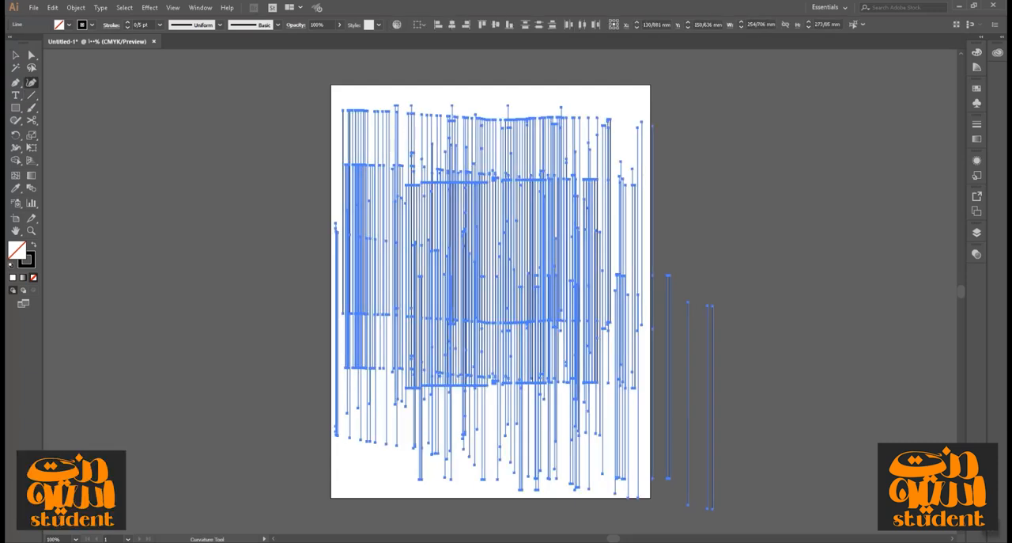
key("v")
key("ctrl+shift+a")
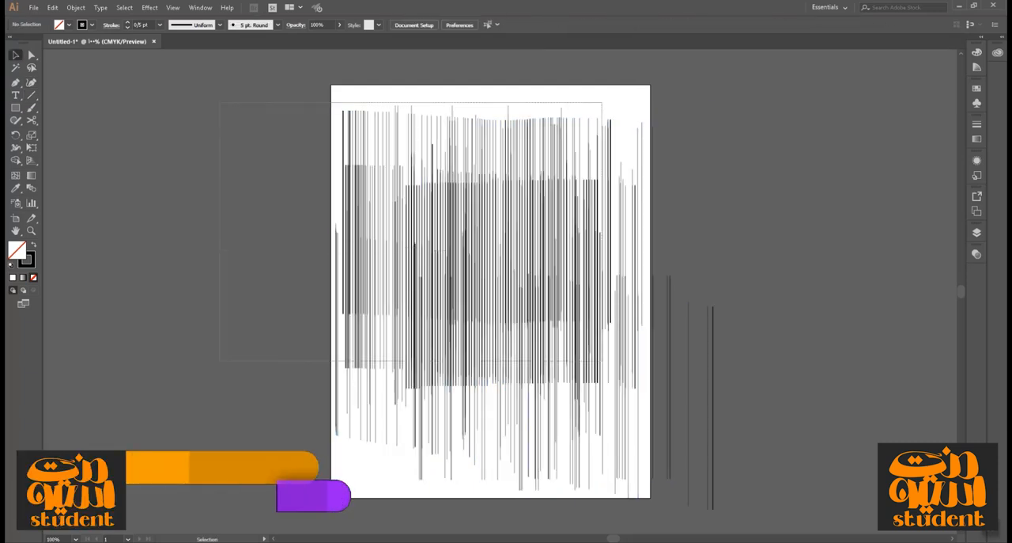
key("ctrl+a")
key("Delete")
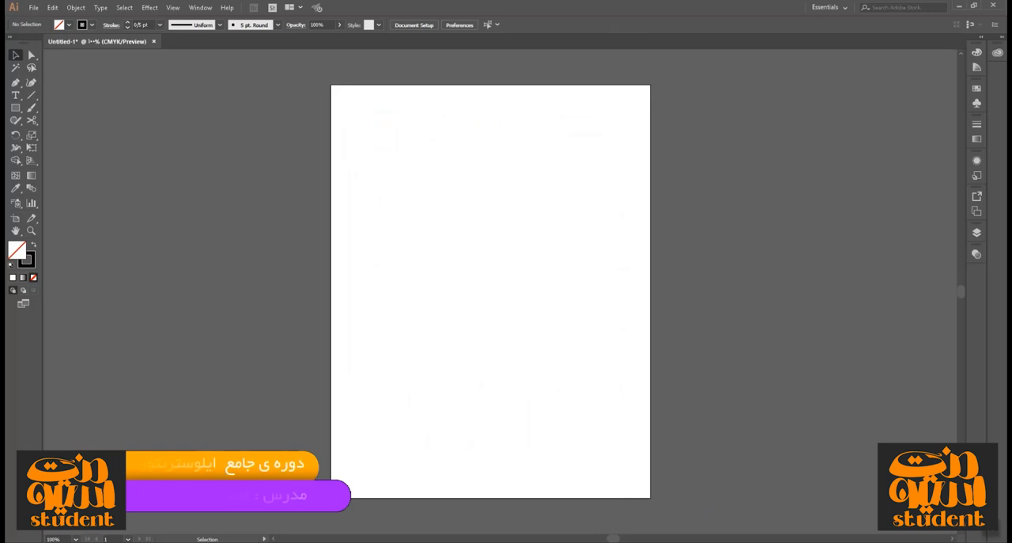